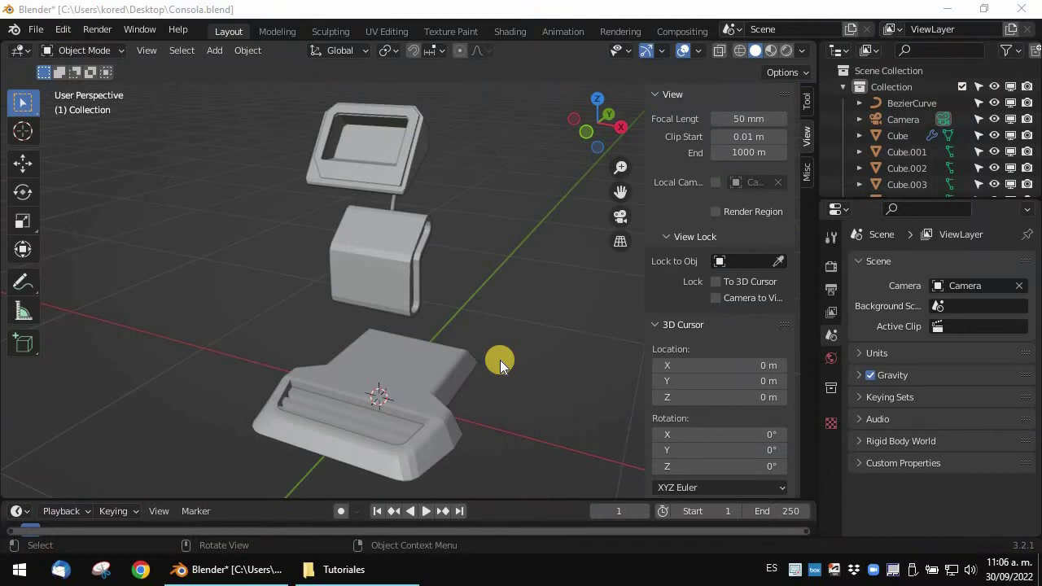
Show Cube.004's object material nodes: green Emission at strength 4.000 feeding Material Output.
left_click(510, 32)
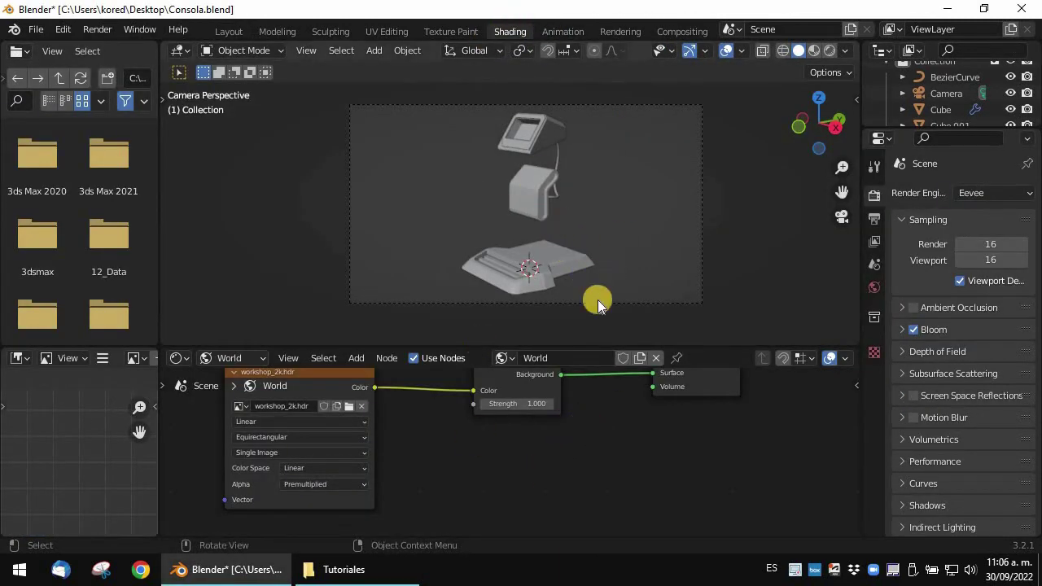
left_click(545, 189)
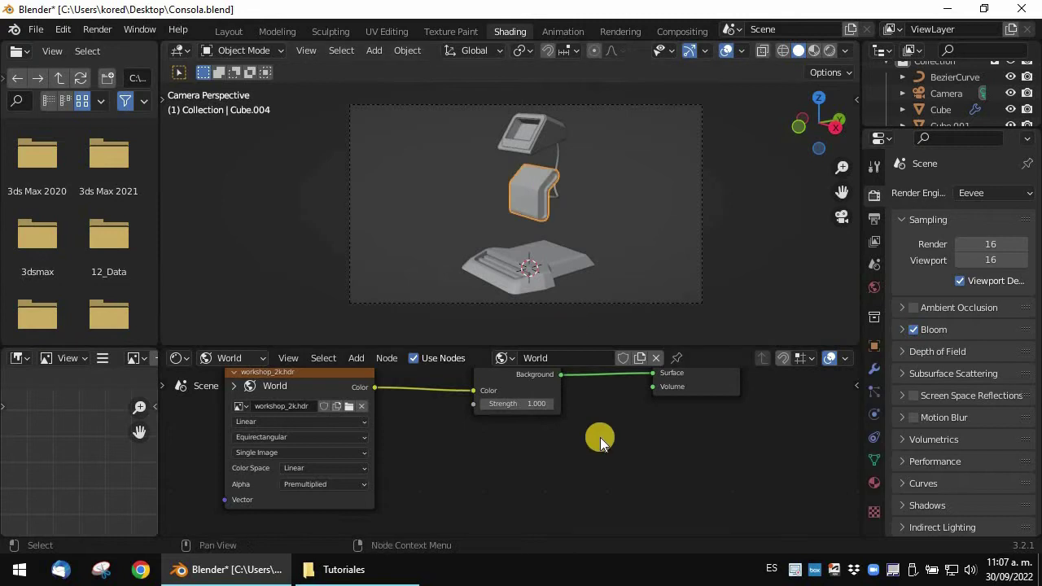
middle_click_drag(600, 437, 620, 500)
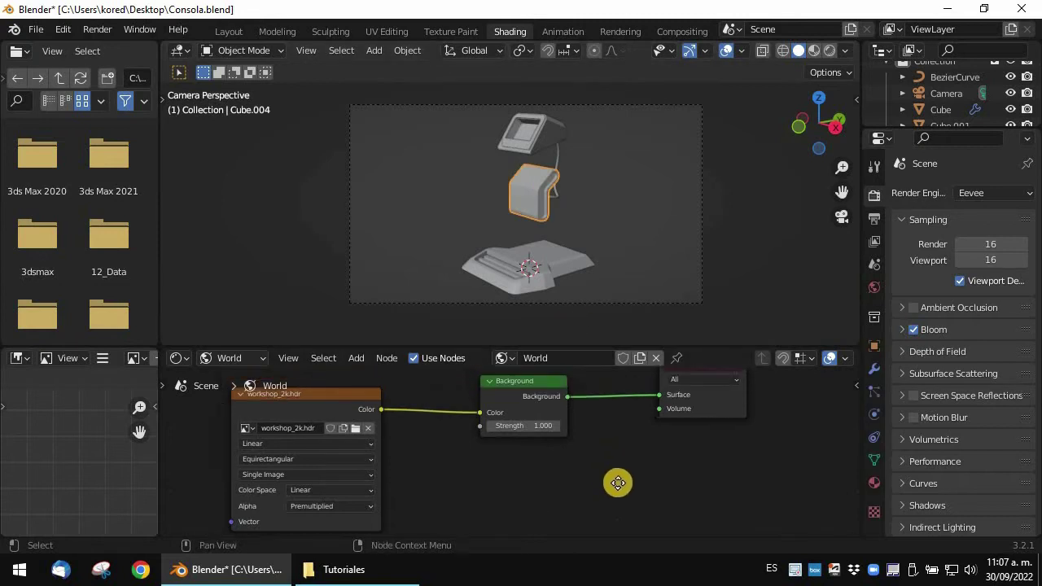
left_click(231, 358)
left_click(246, 375)
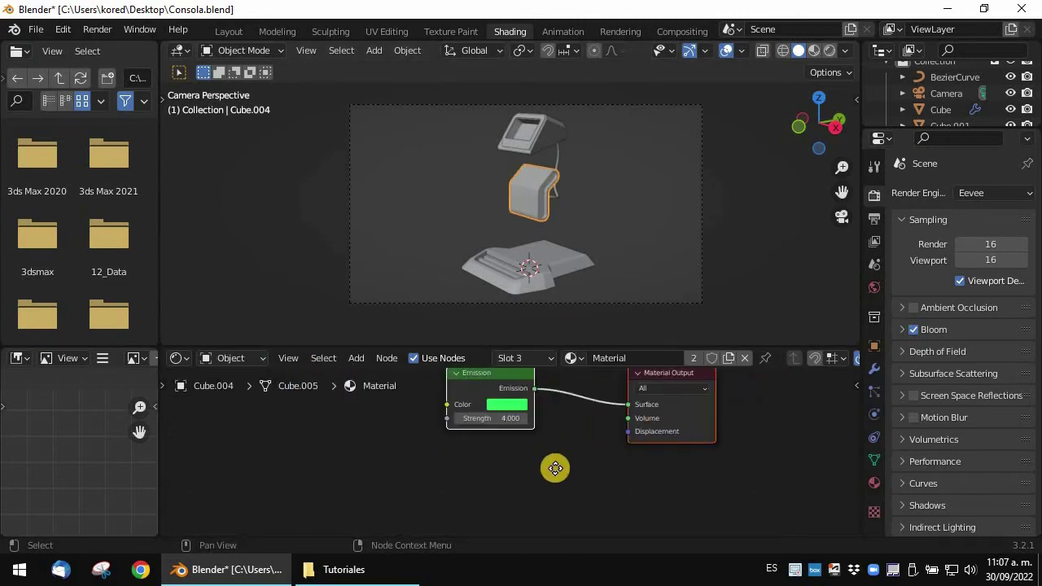
key("Home")
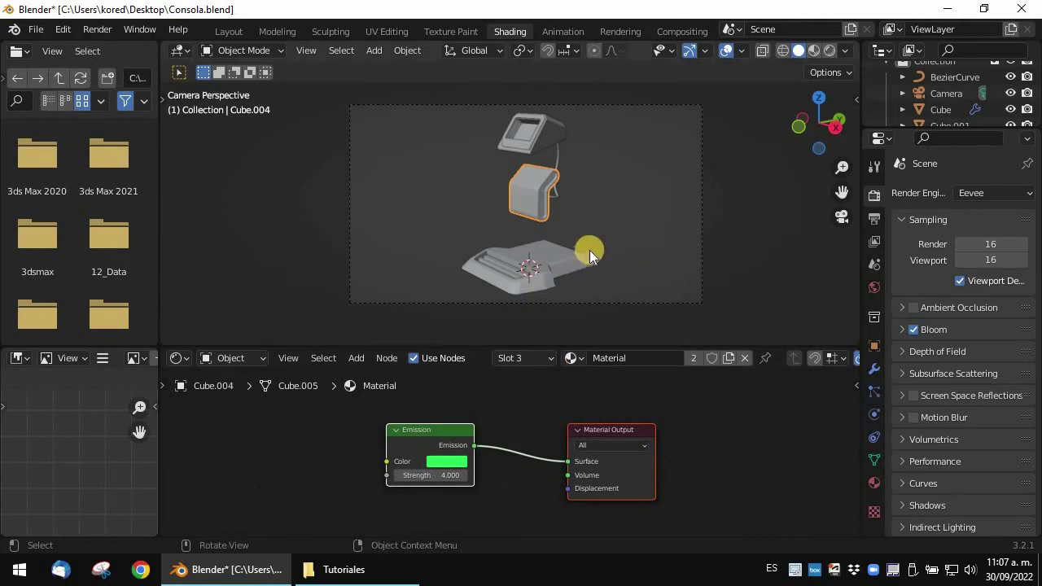
left_click_drag(595, 430, 543, 427)
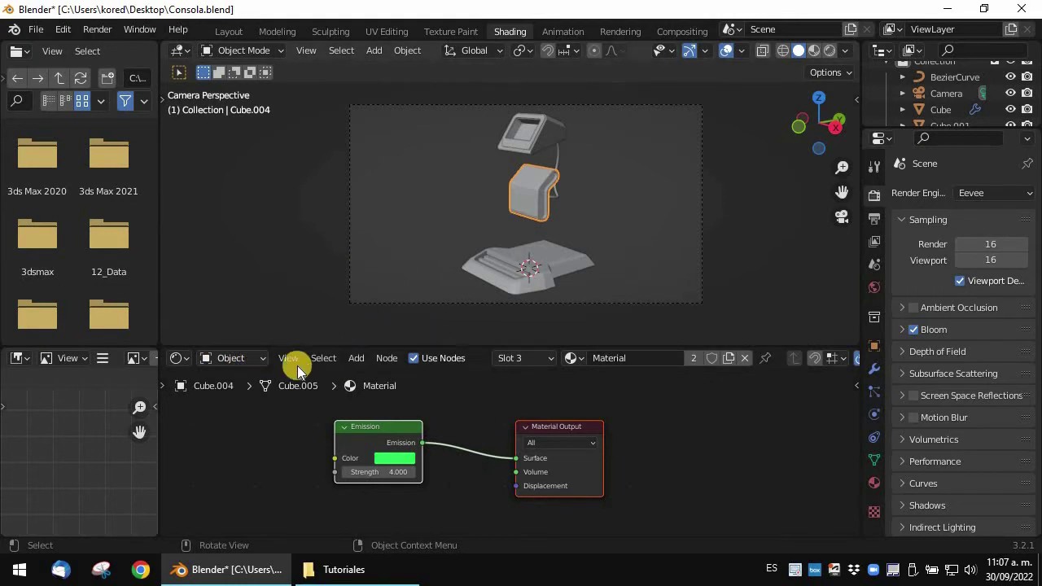
Switch the viewport to Material Preview and orbit to inspect the console's green emission strips.
left_click(258, 358)
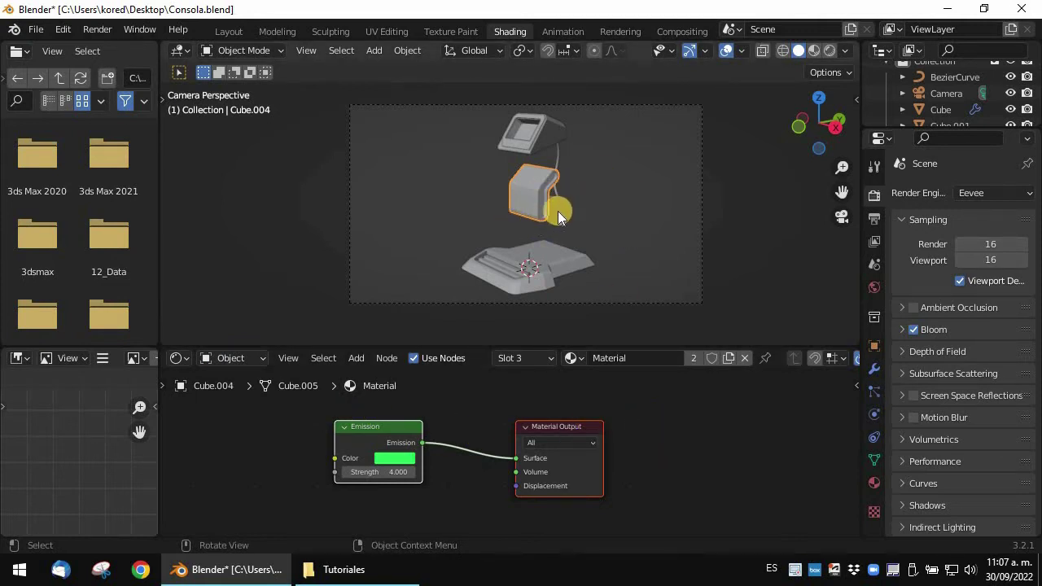
left_click(815, 51)
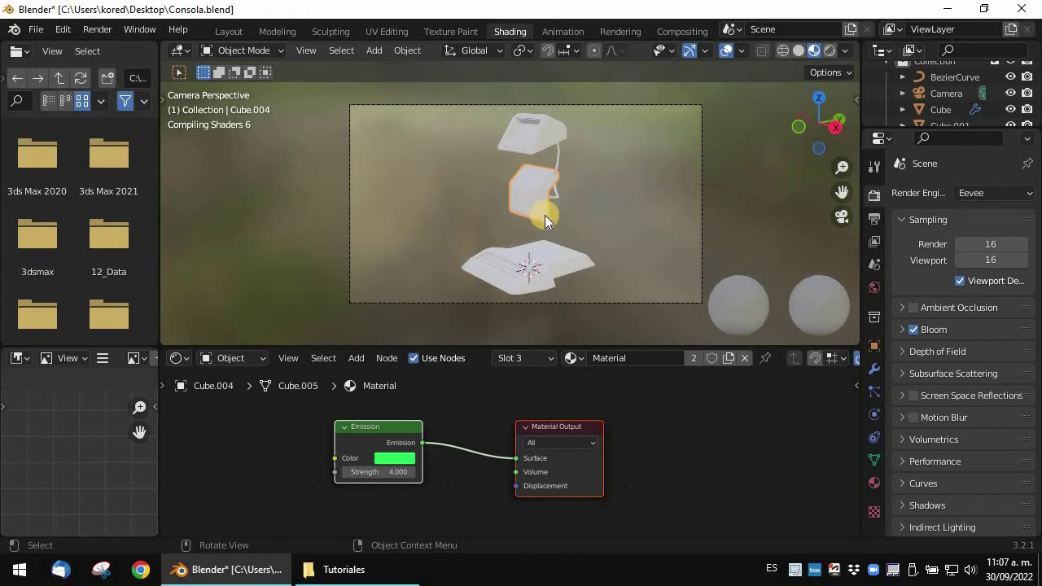
mouse_move(572, 173)
middle_mouse_down()
mouse_move(562, 184)
mouse_move(566, 152)
mouse_move(582, 169)
mouse_move(491, 174)
mouse_move(527, 153)
mouse_move(525, 138)
middle_mouse_up()
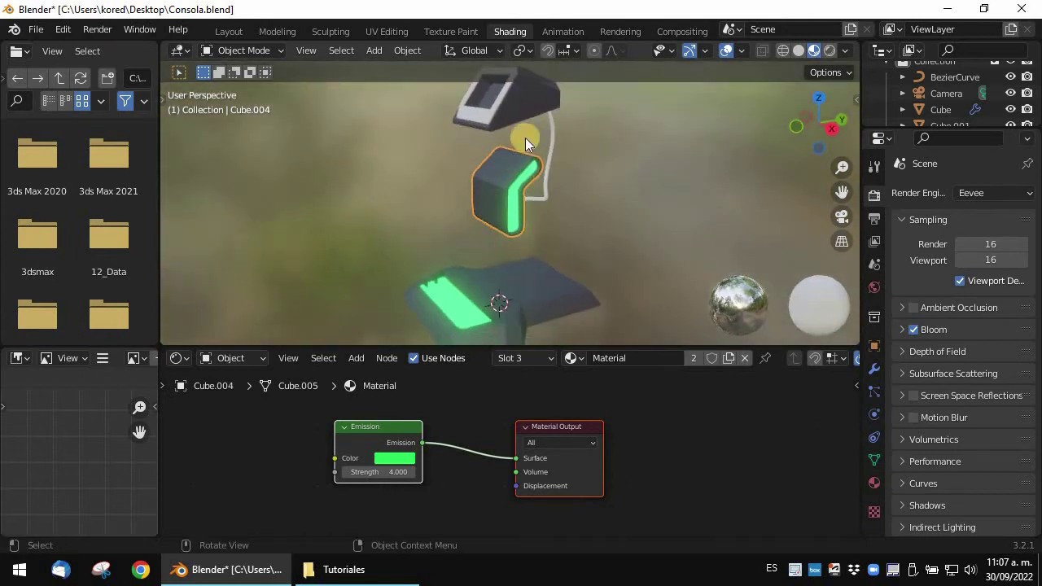
middle_click_drag(563, 179, 539, 245)
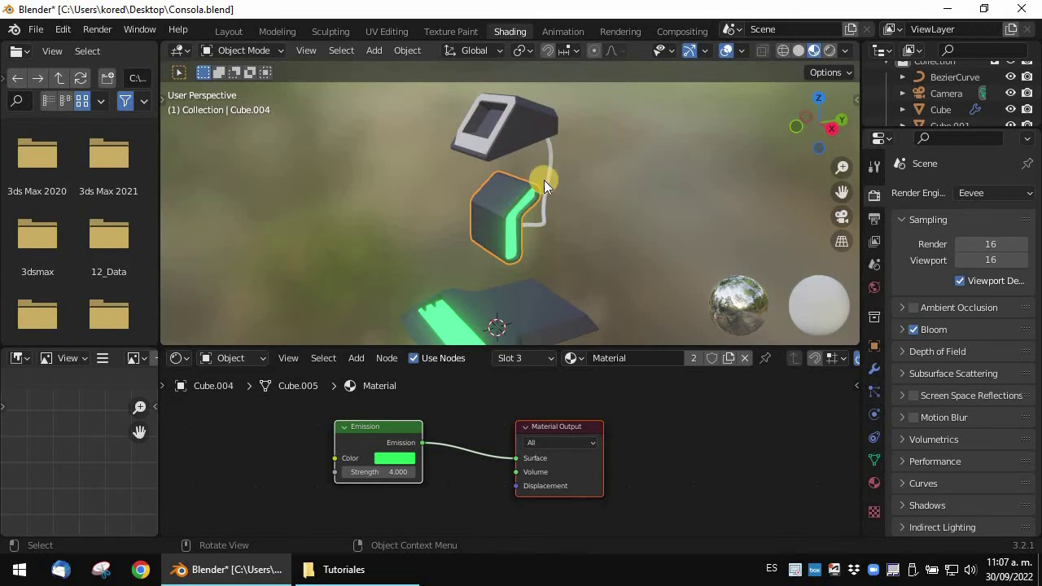
left_click(815, 53)
Compare Material Preview and Eevee Rendered shading while orbiting, ending in Rendered view.
left_click(830, 51)
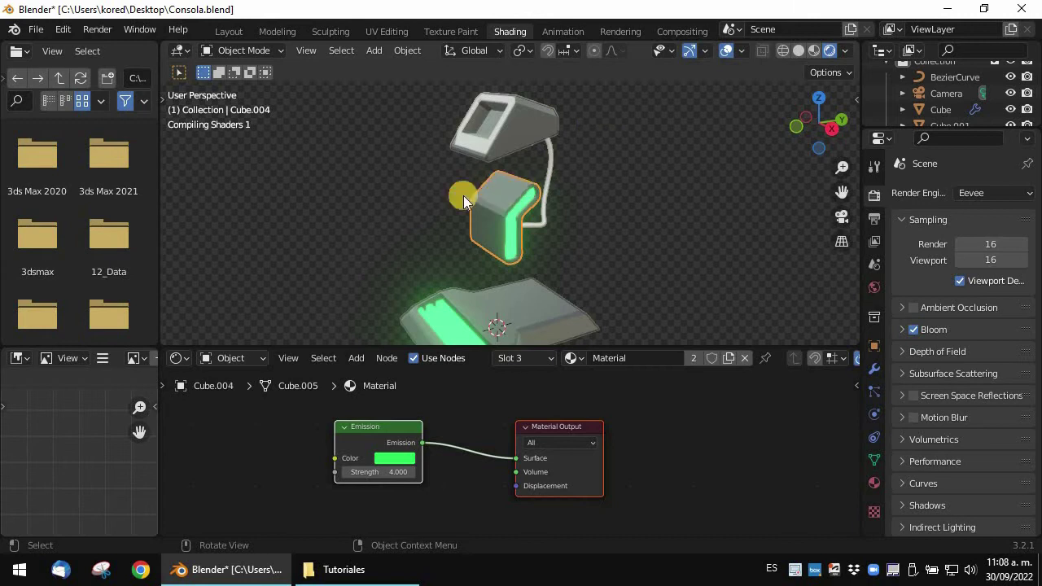
mouse_move(460, 205)
middle_mouse_down()
mouse_move(582, 204)
mouse_move(676, 187)
mouse_move(400, 209)
mouse_move(507, 185)
middle_mouse_up()
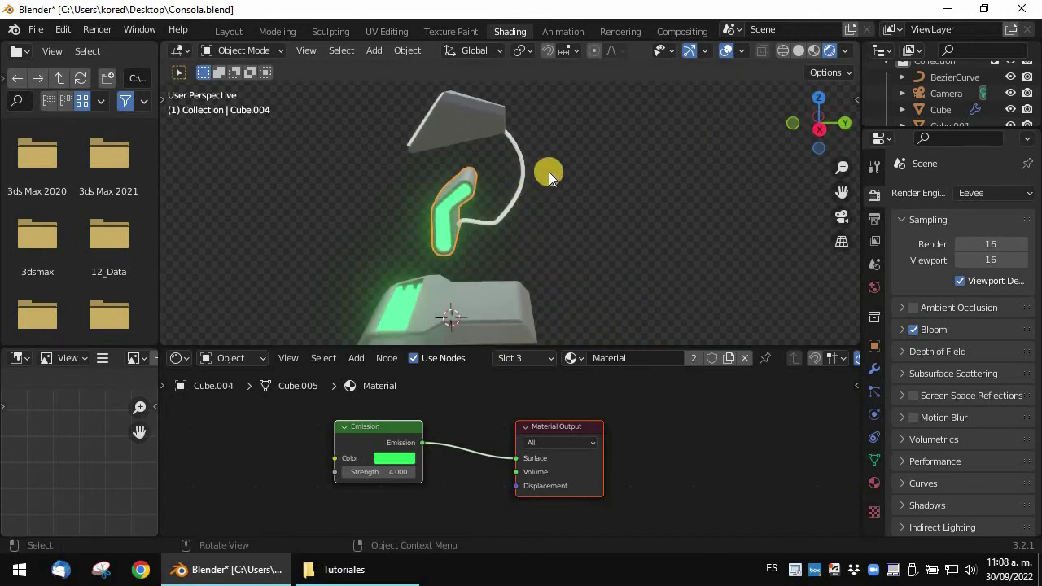
left_click(817, 51)
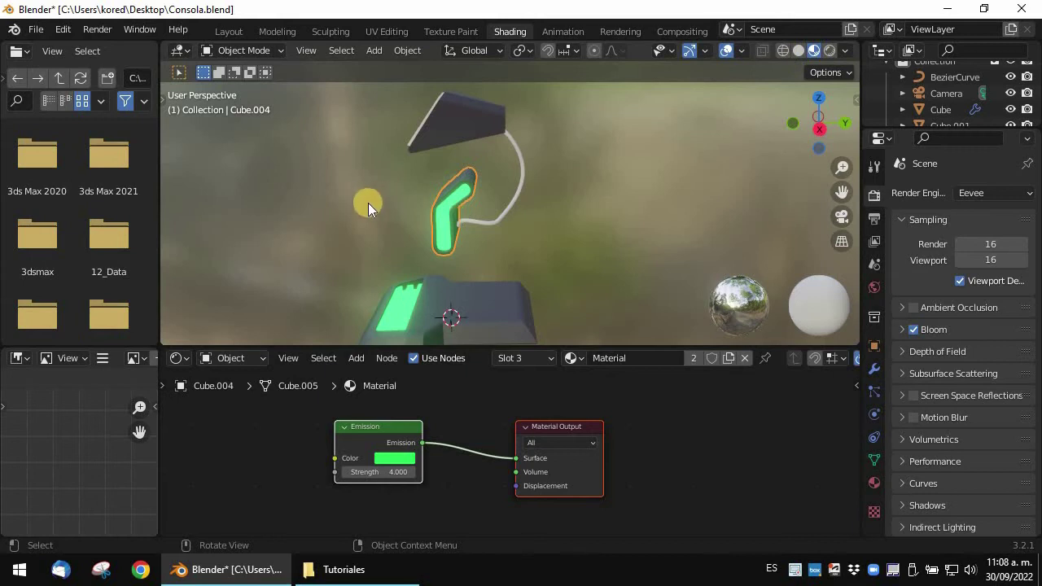
mouse_move(368, 203)
middle_mouse_down()
mouse_move(465, 218)
mouse_move(579, 207)
mouse_move(657, 187)
mouse_move(670, 172)
mouse_move(616, 203)
mouse_move(468, 214)
middle_mouse_up()
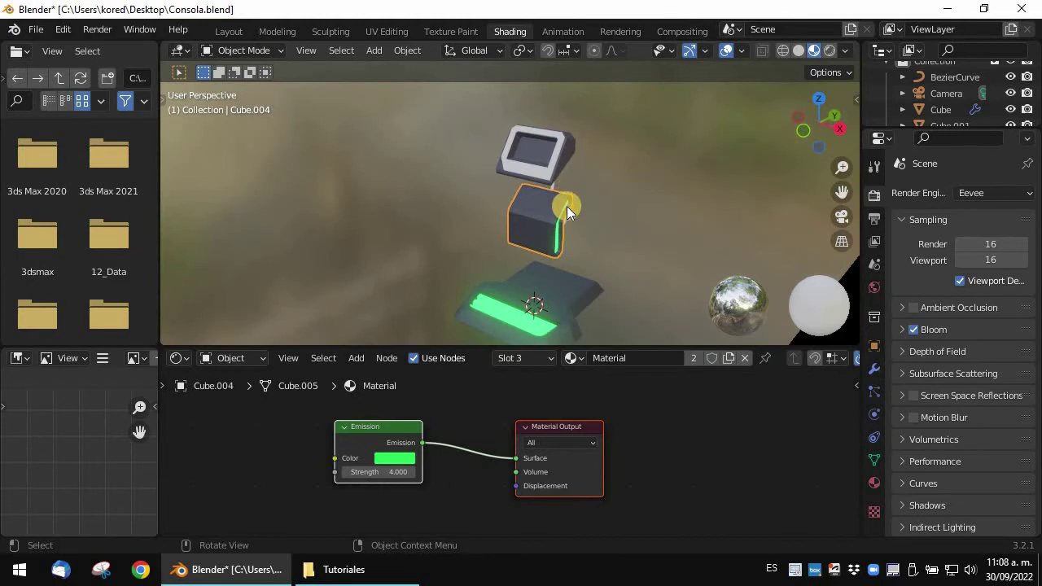
left_click(830, 50)
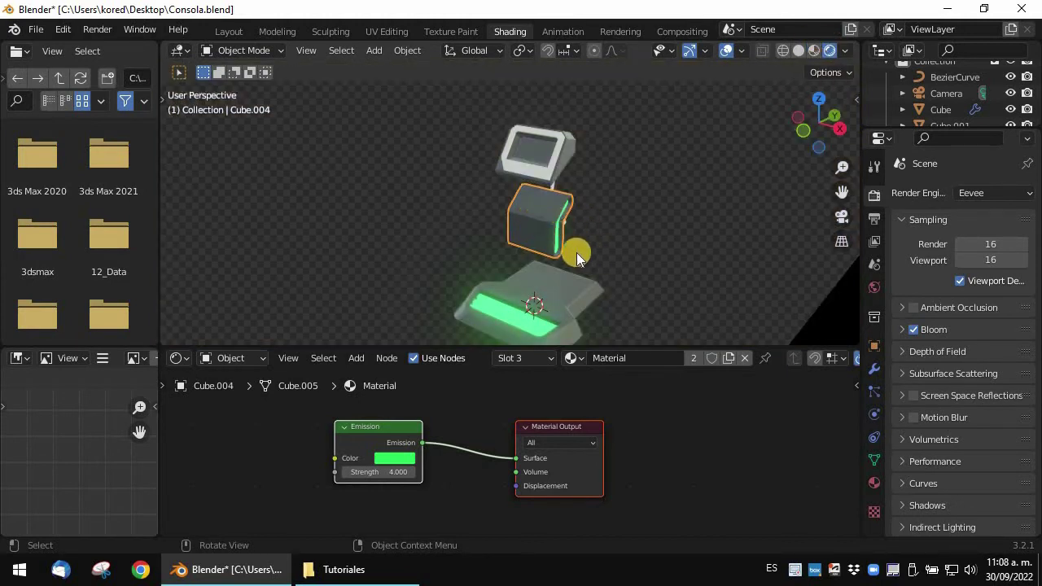
mouse_move(576, 257)
middle_mouse_down()
mouse_move(481, 249)
mouse_move(519, 255)
mouse_move(538, 244)
middle_mouse_up()
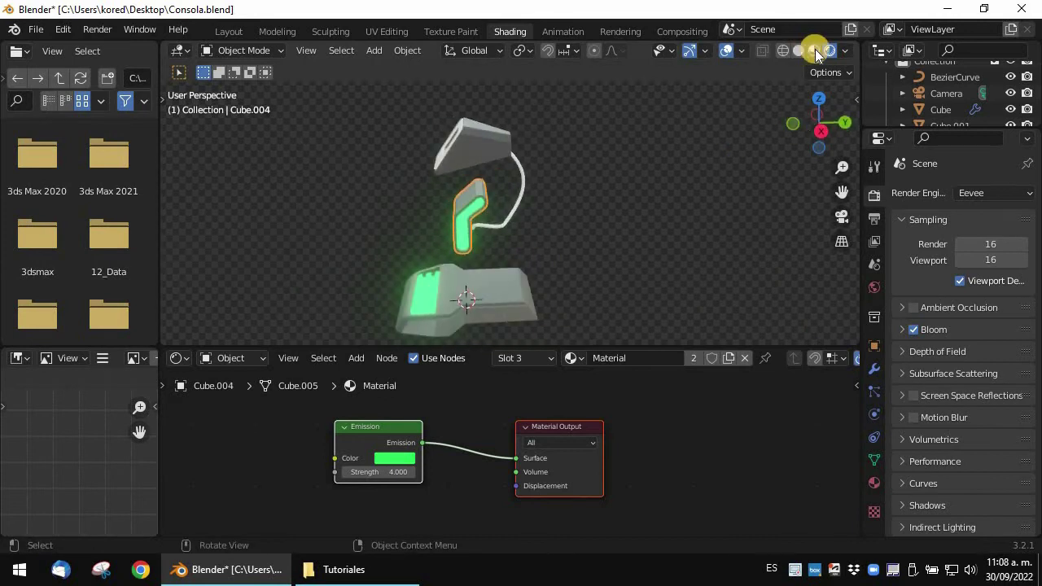
Change the render engine from Eevee to Cycles in Render Properties.
left_click(815, 50)
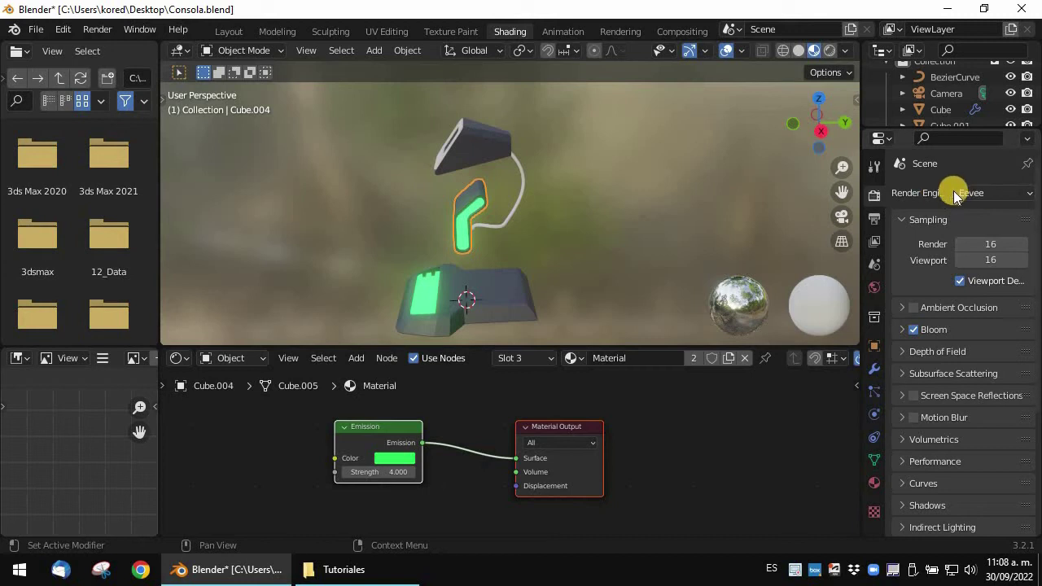
left_click(830, 51)
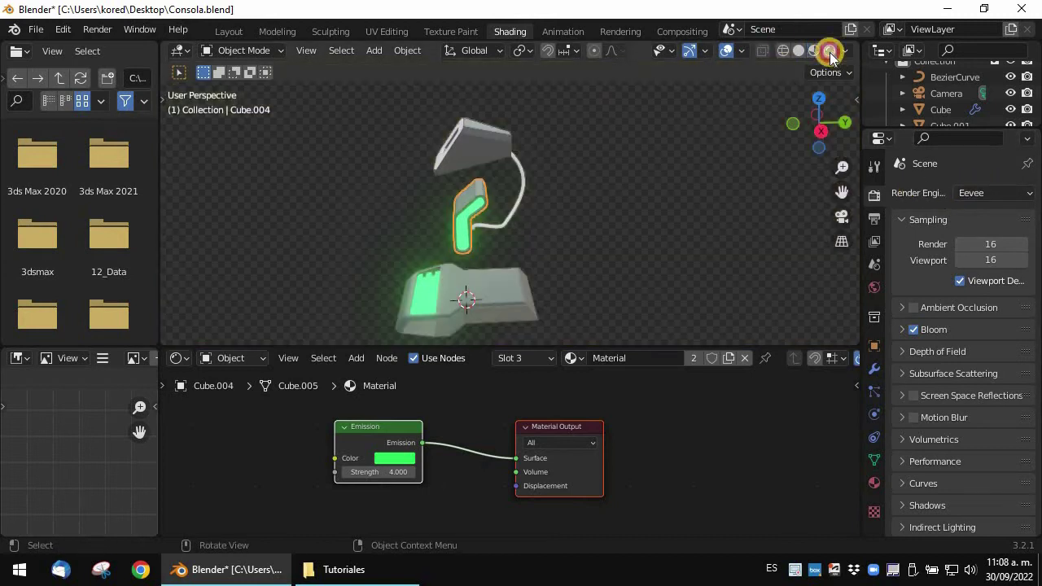
left_click(1000, 194)
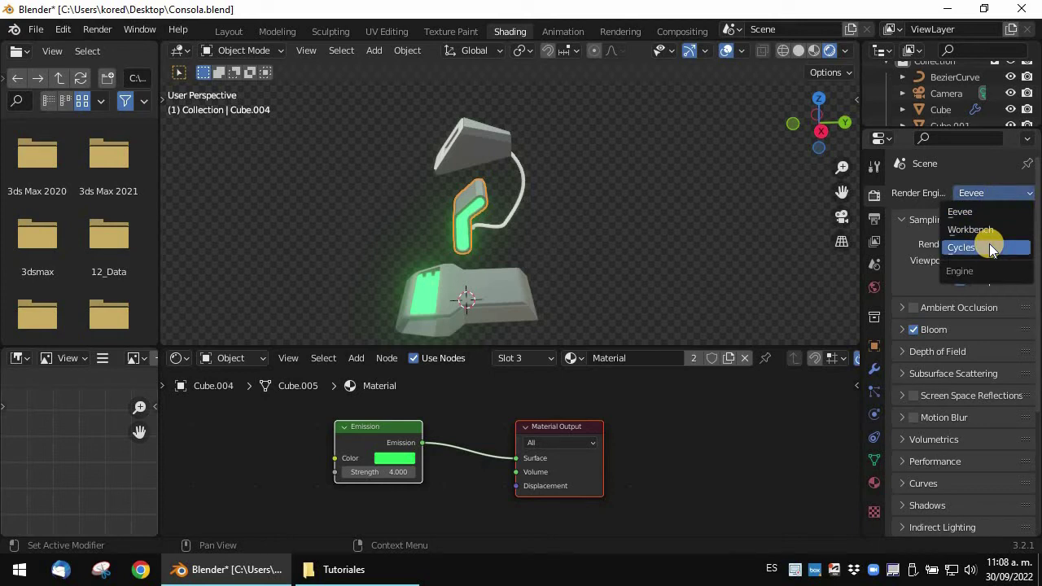
left_click(990, 243)
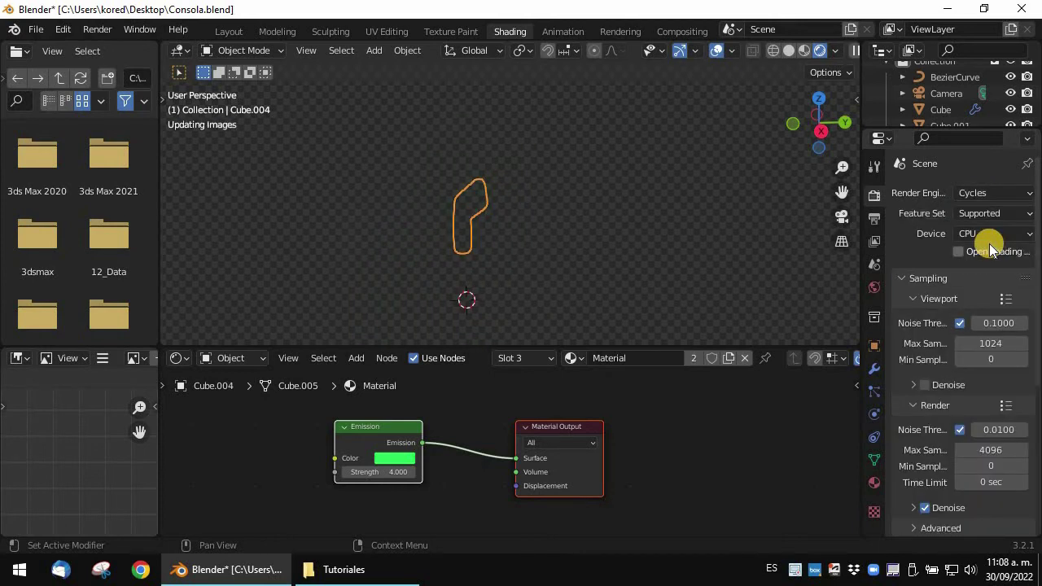
Preview the console in Material Preview under the HDRI backdrop, orbiting around it.
left_click(803, 55)
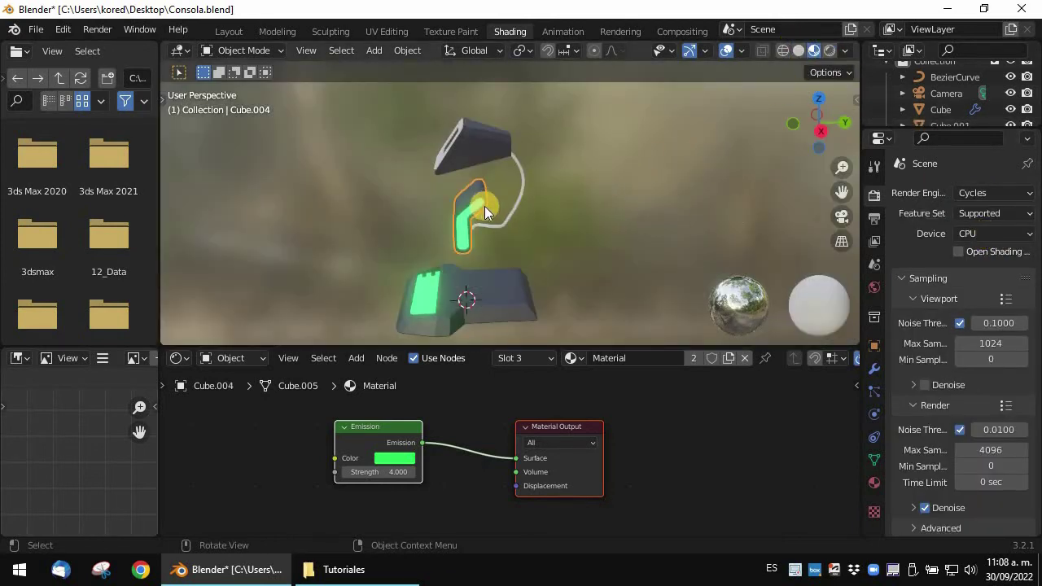
middle_click_drag(484, 206, 589, 208)
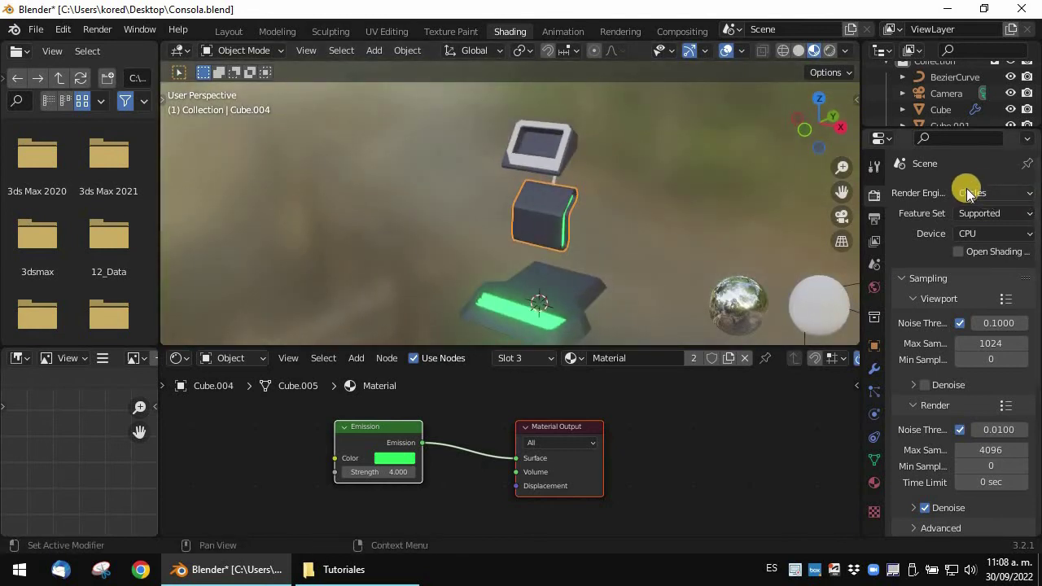
middle_click_drag(580, 210, 511, 123)
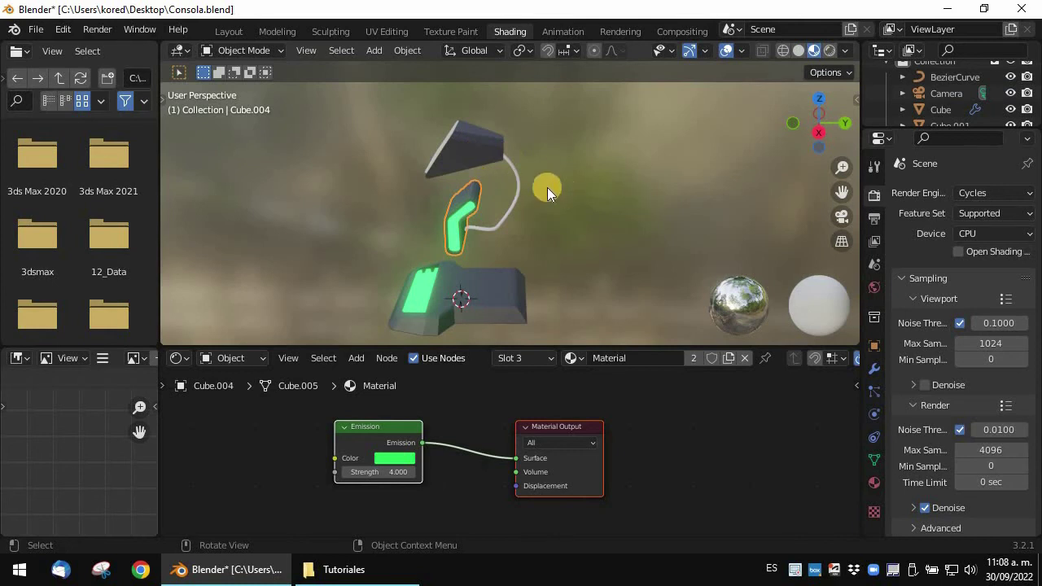
mouse_move(594, 210)
middle_mouse_down()
mouse_move(732, 186)
mouse_move(806, 114)
middle_mouse_up()
Browse the viewport HDRI environment options, then show the full Cycles rendered preview.
left_click(845, 50)
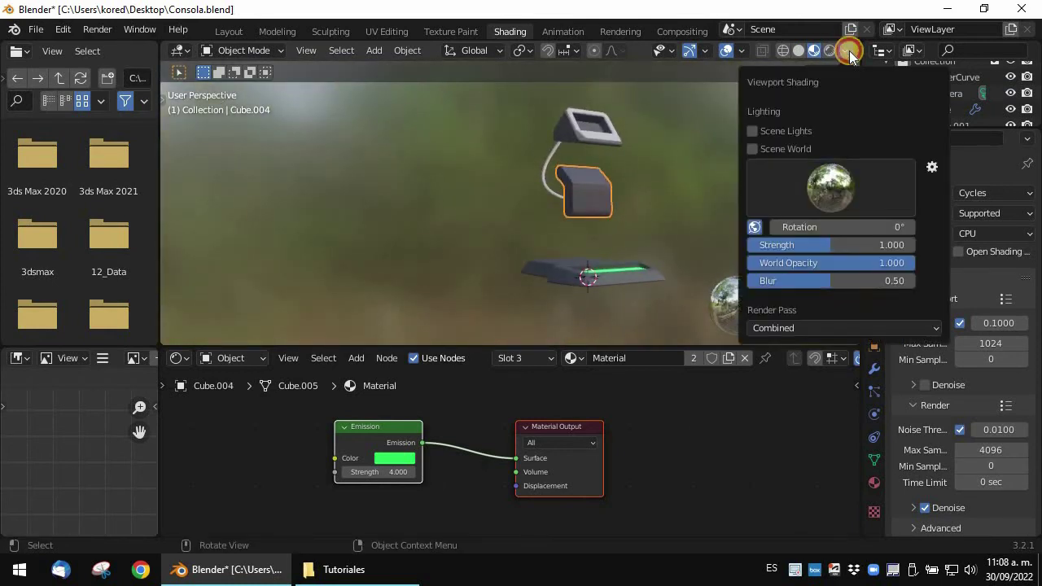
left_click(814, 196)
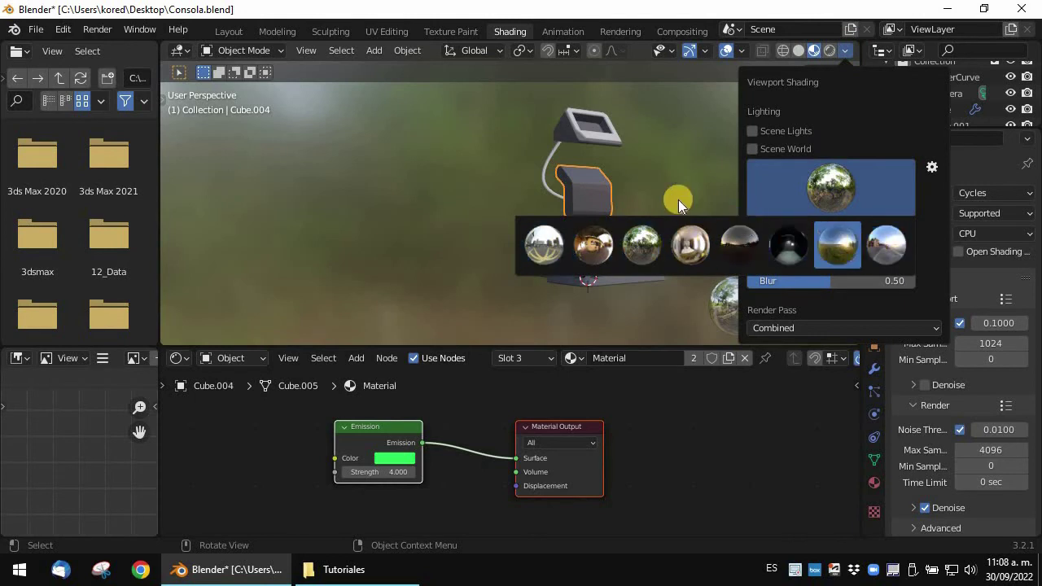
left_click(829, 51)
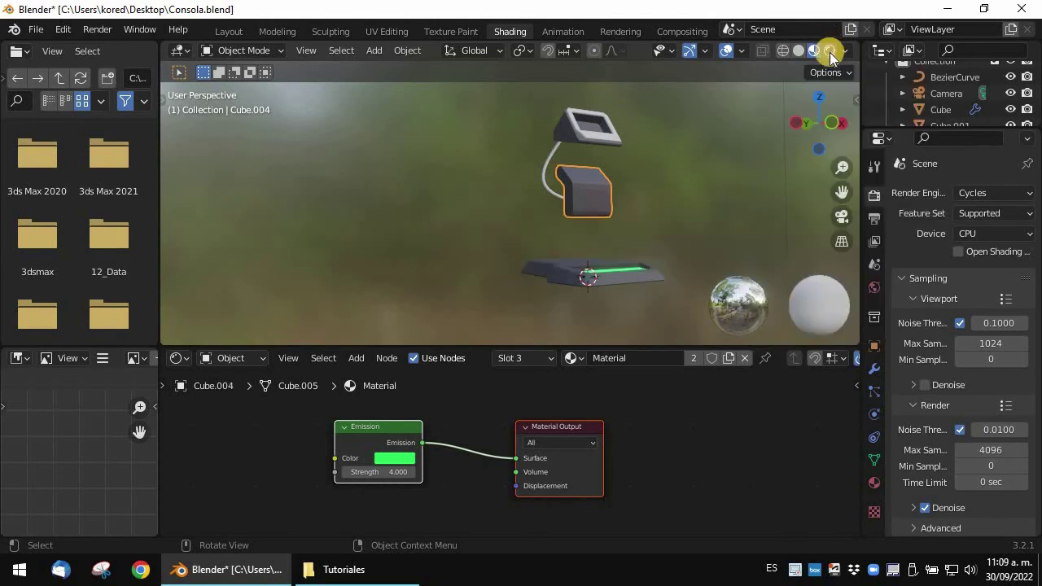
left_click(829, 50)
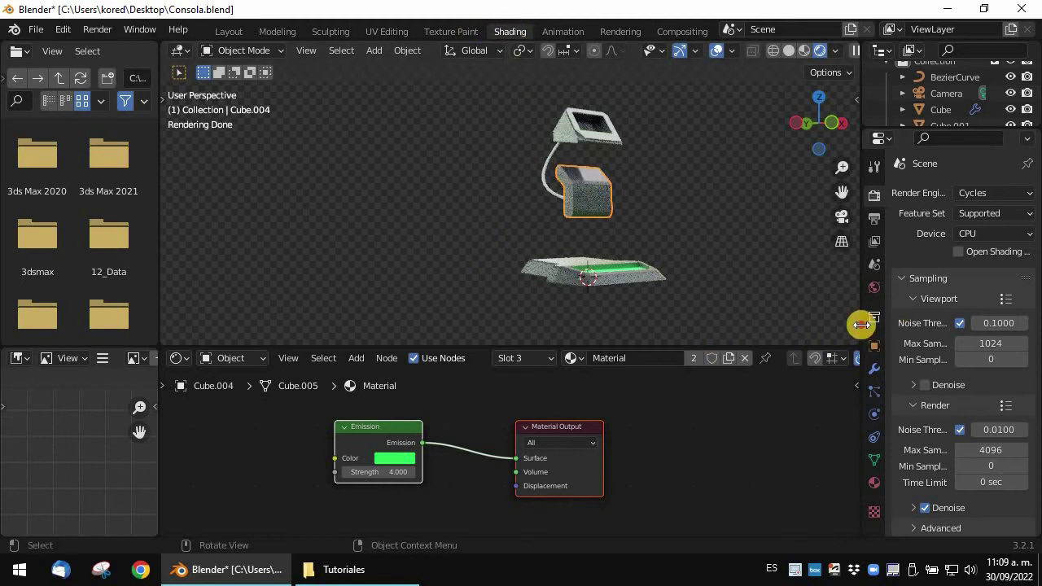
Resize the editor borders to give the node editor more space.
left_click_drag(860, 330, 830, 330)
left_click_drag(698, 349, 695, 153)
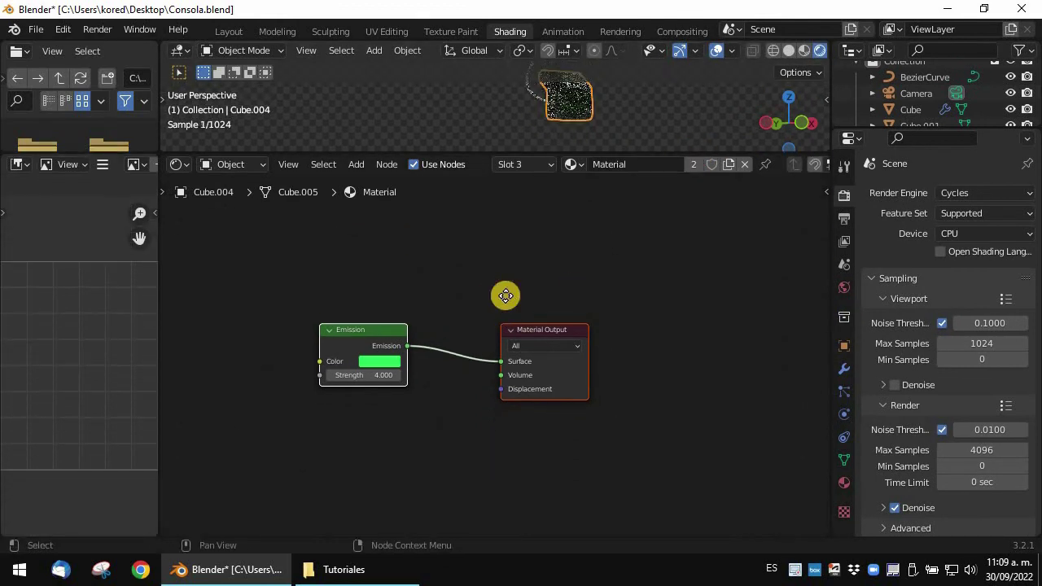
left_click(231, 165)
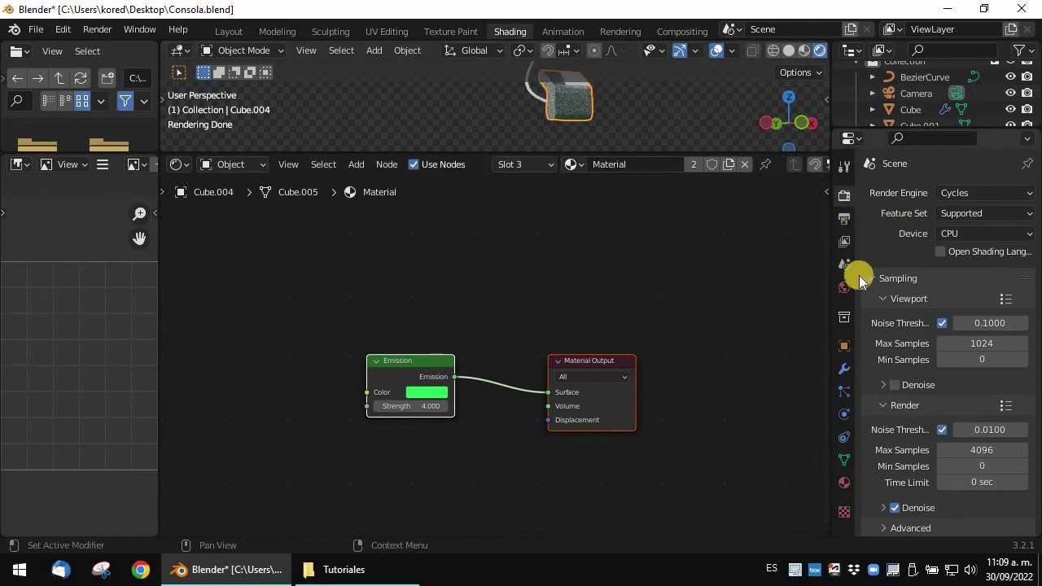
Assign the red Consola material to slot 3 and frame its Principled BSDF nodes.
left_click(844, 483)
scroll(958, 285, "down", 2)
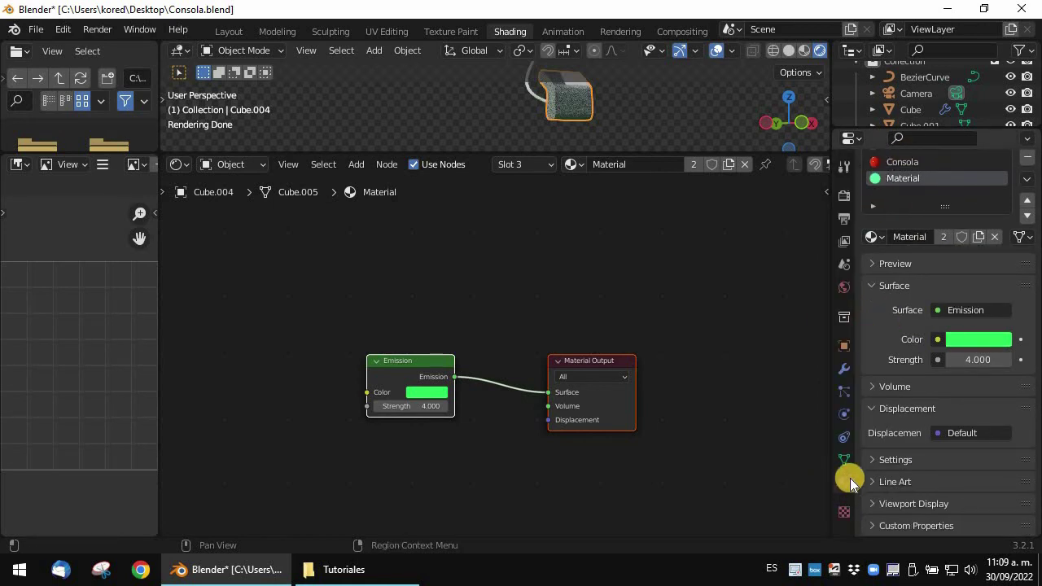
left_click(576, 166)
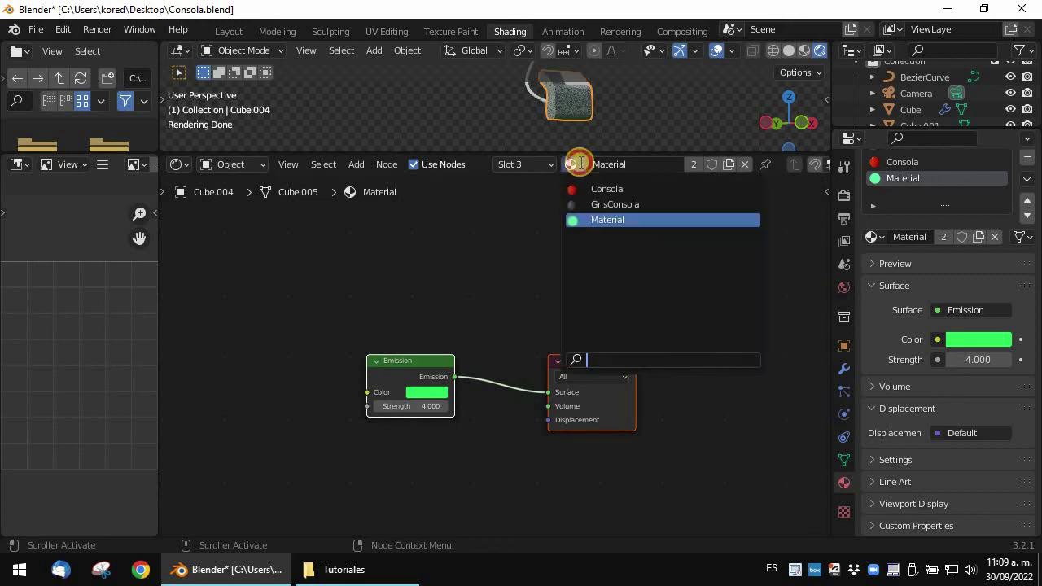
left_click(606, 190)
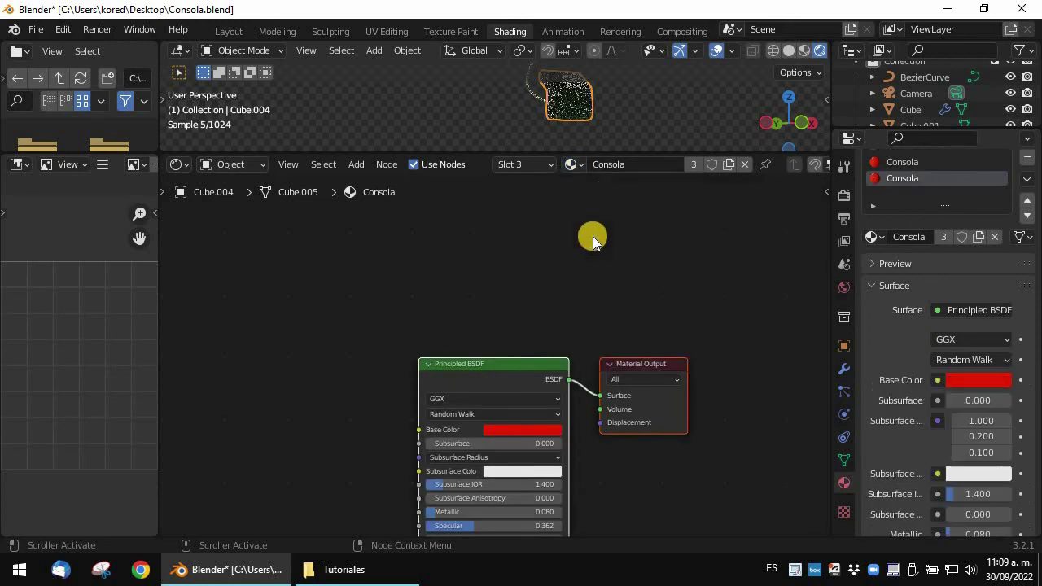
key("Home")
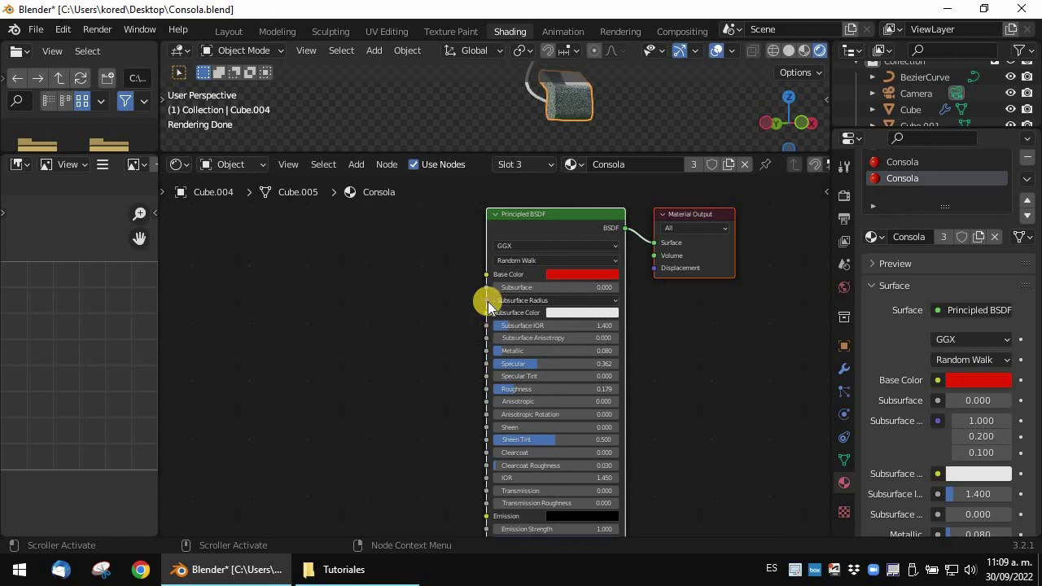
left_click(229, 31)
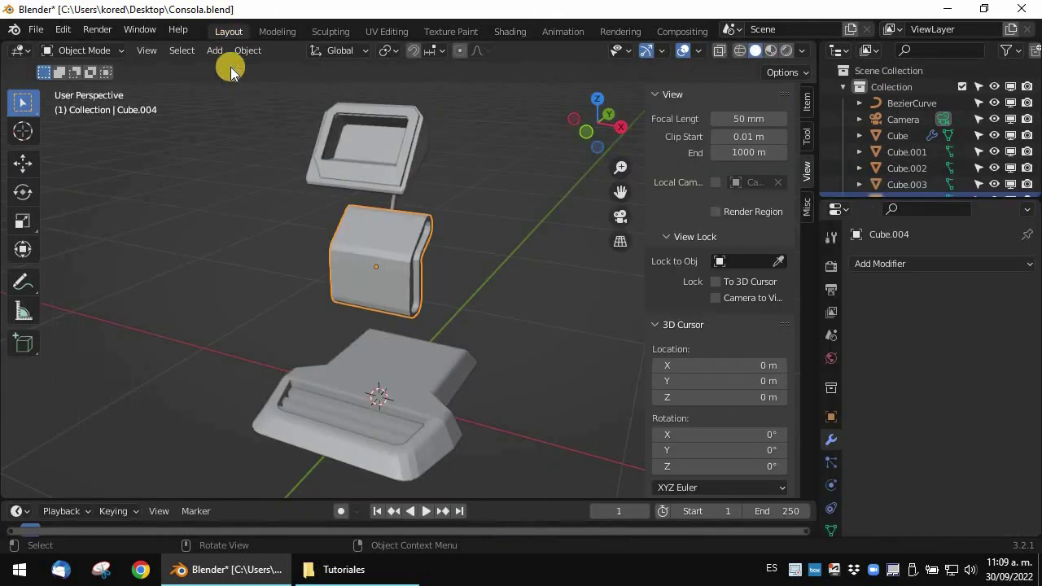
left_click(510, 31)
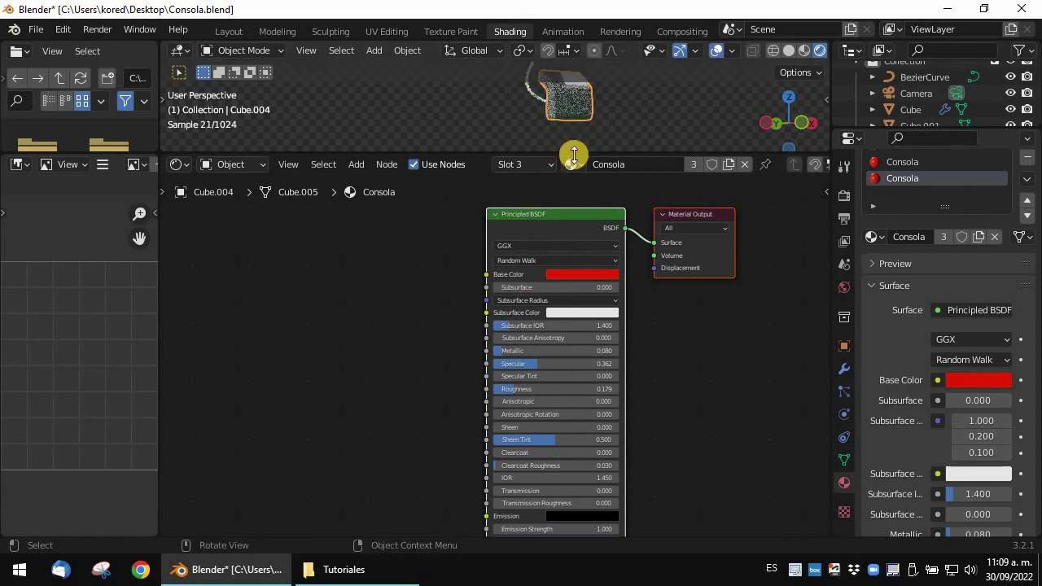